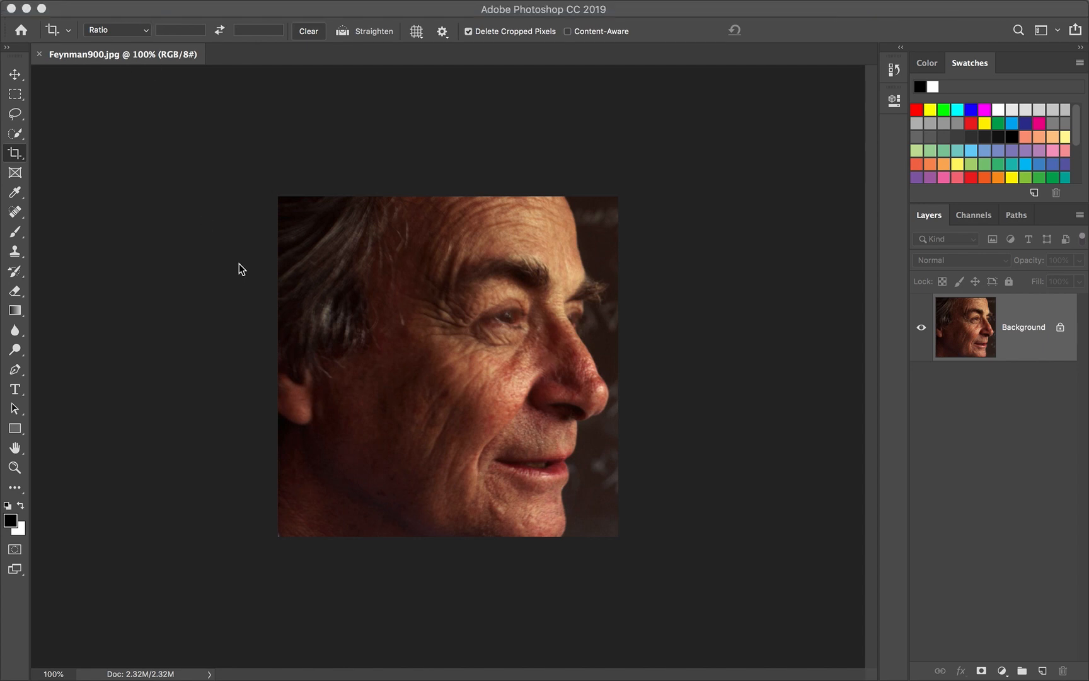
# Save a copy of the image to the Desktop as Feynman900.raw in Photoshop Raw format with interleaved channel order
pyautogui.click(138, 8)
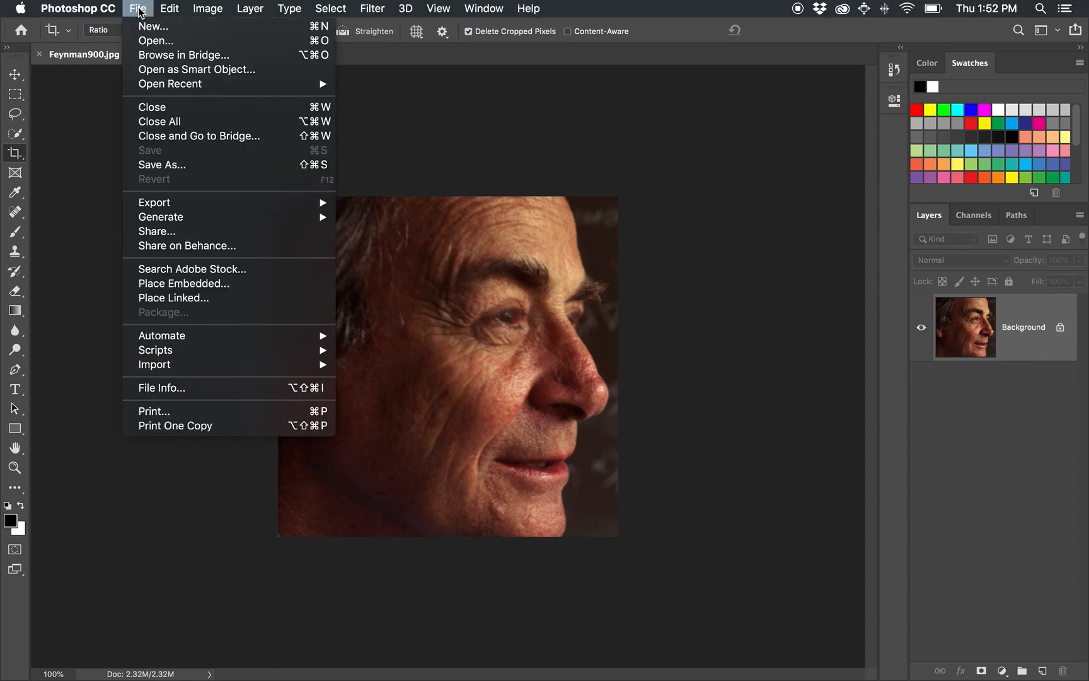
pyautogui.click(174, 165)
pyautogui.click(506, 274)
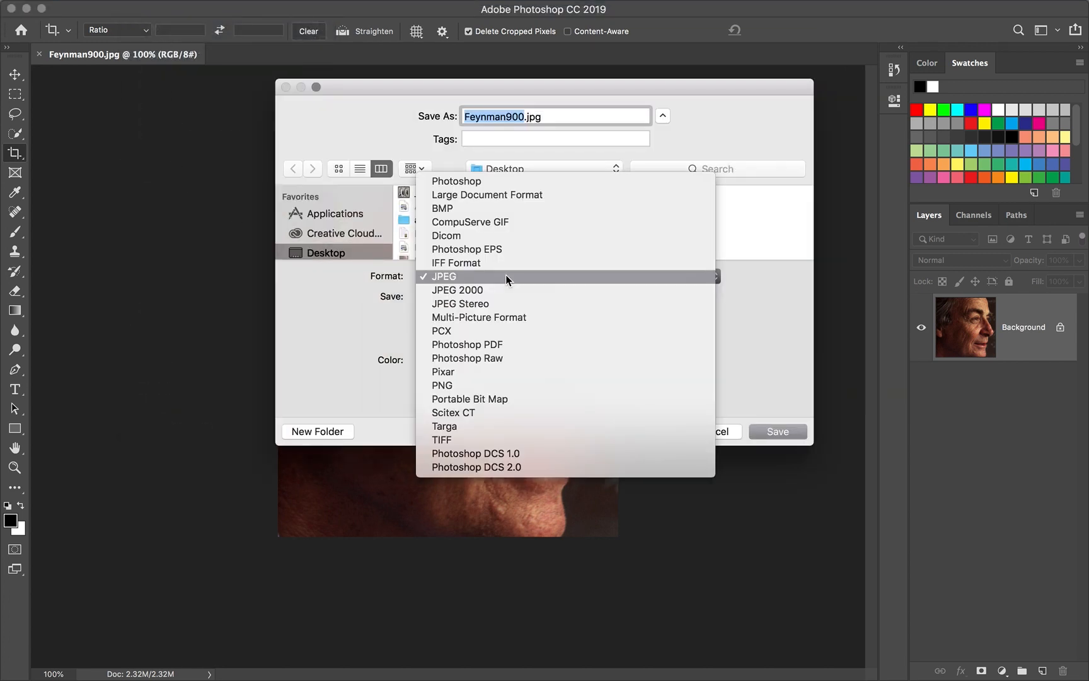
pyautogui.click(478, 358)
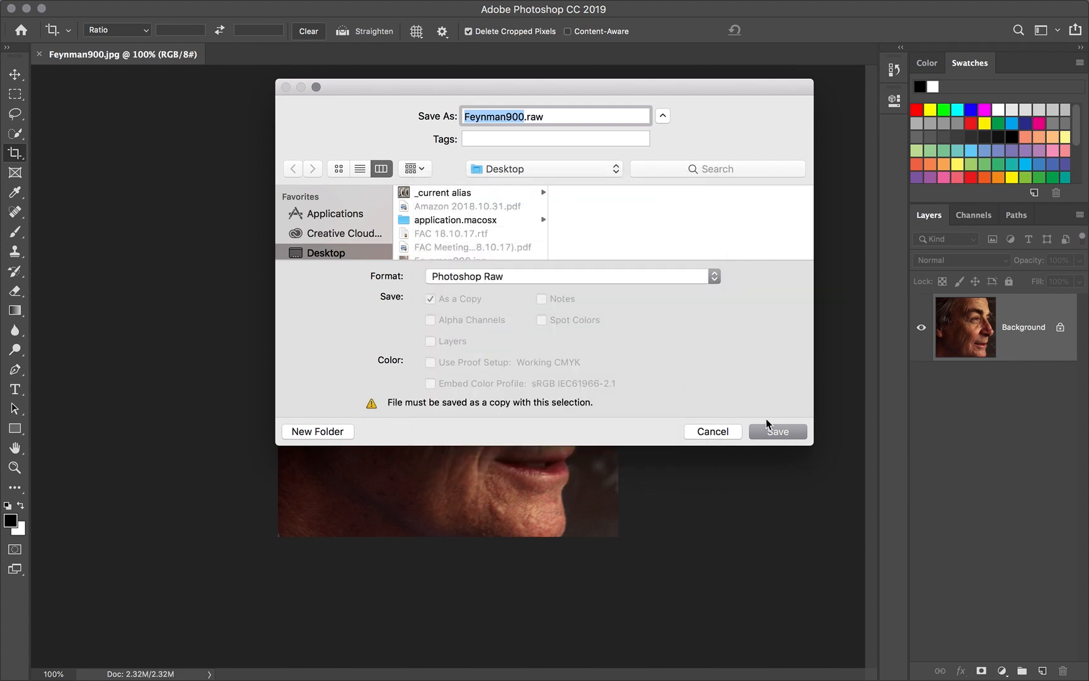
pyautogui.click(776, 431)
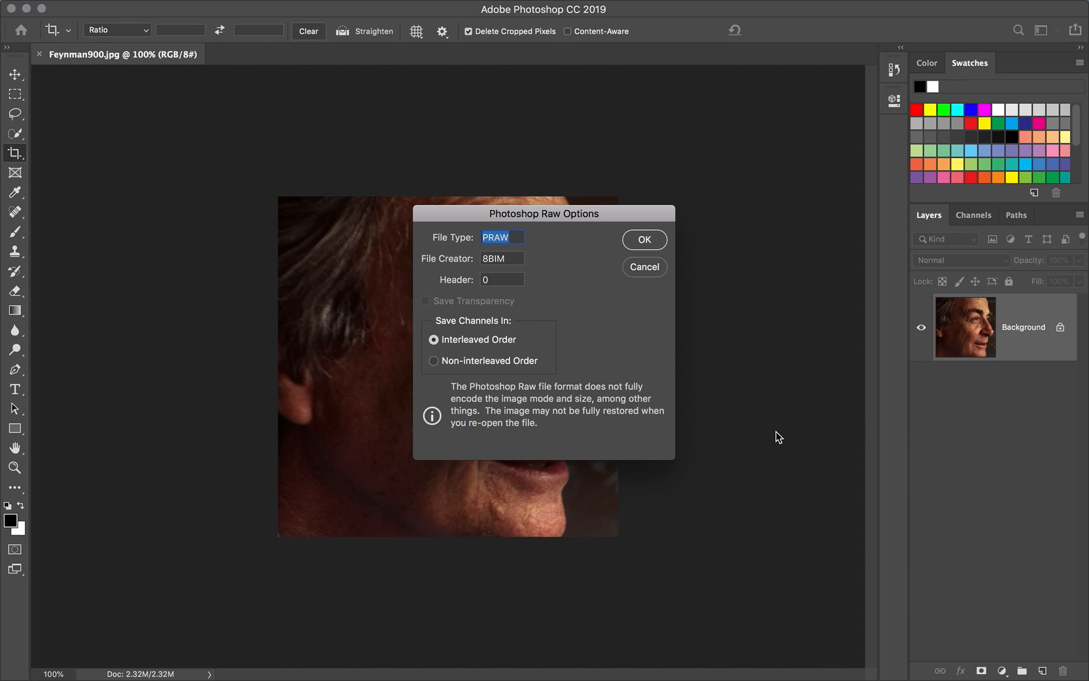
pyautogui.moveTo(627, 216); pyautogui.dragTo(509, 170)
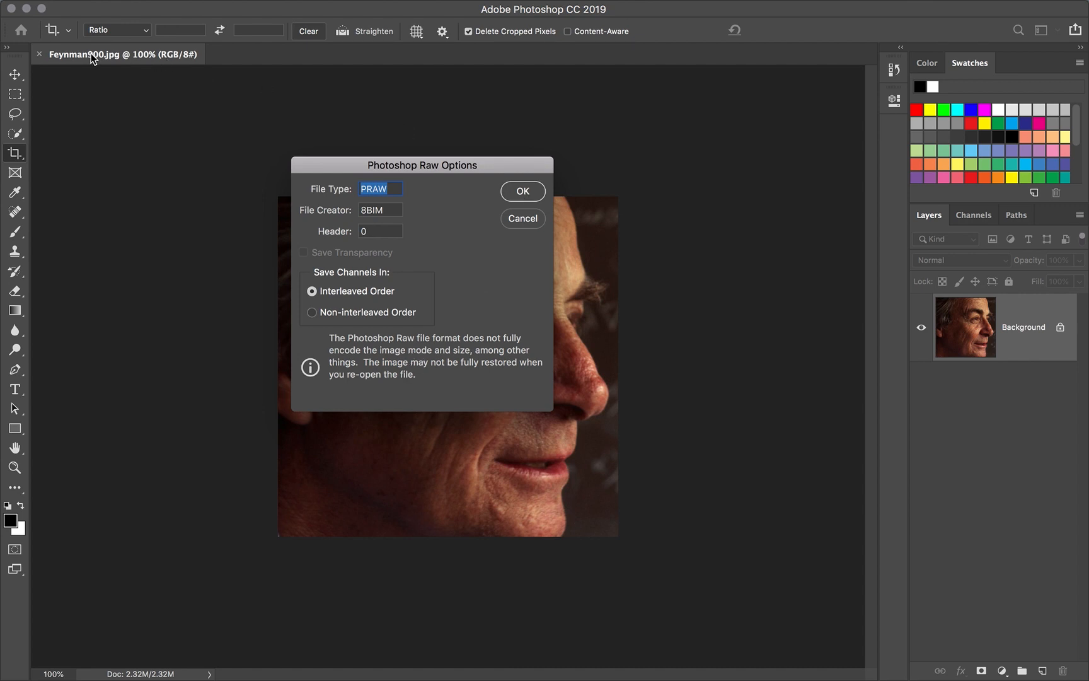
pyautogui.click(525, 193)
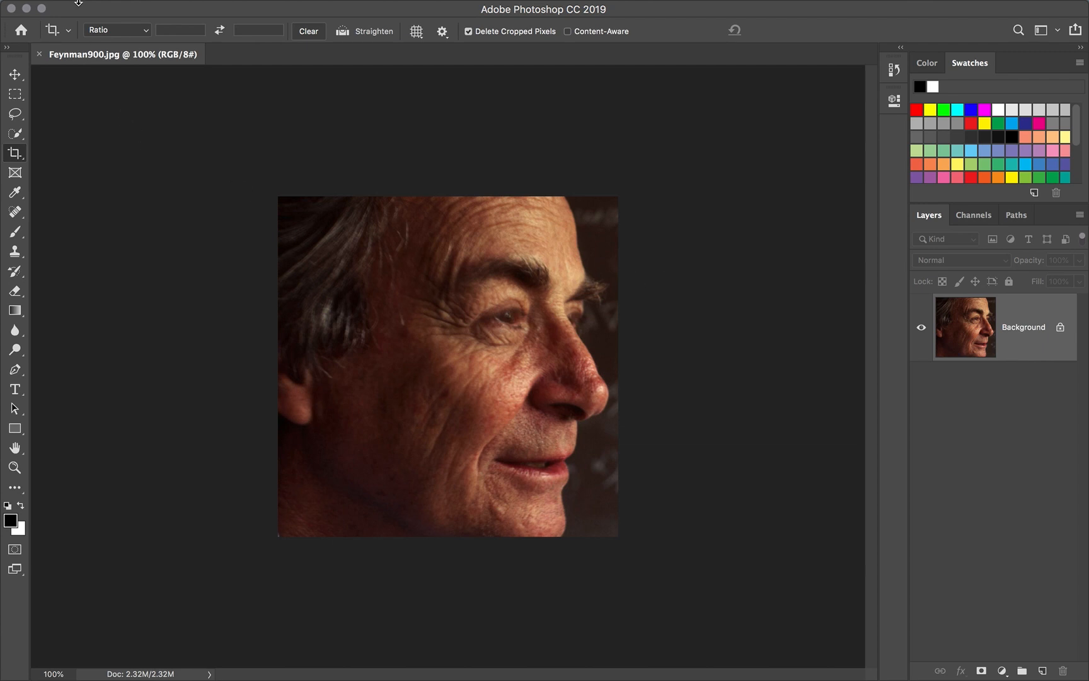
pyautogui.click(138, 8)
pyautogui.click(179, 169)
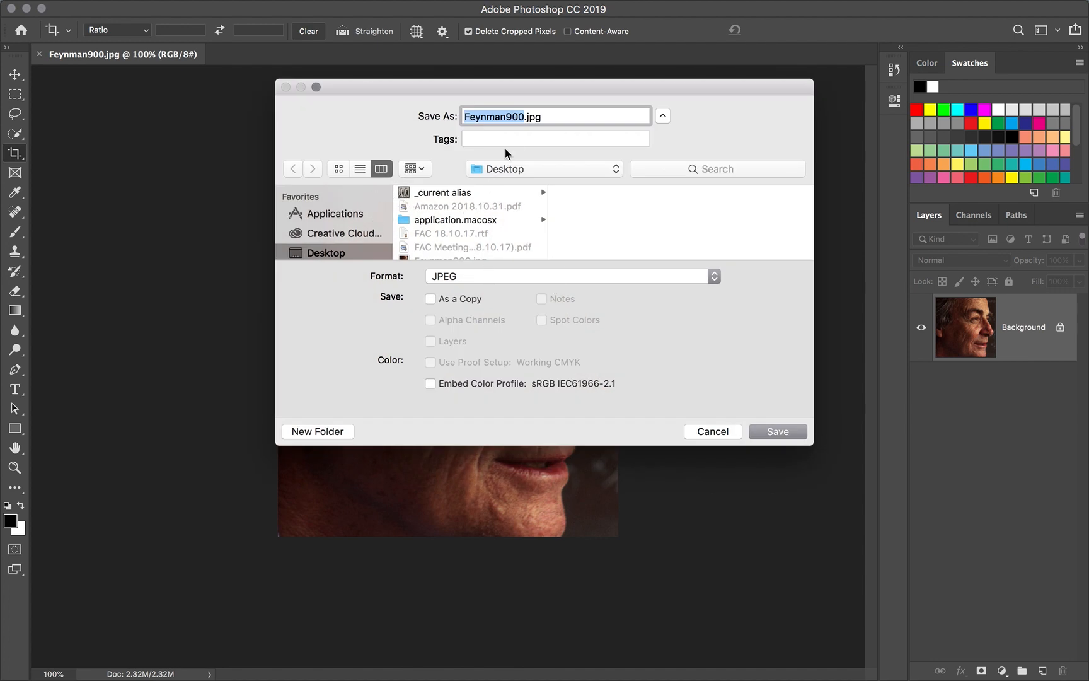
pyautogui.click(708, 431)
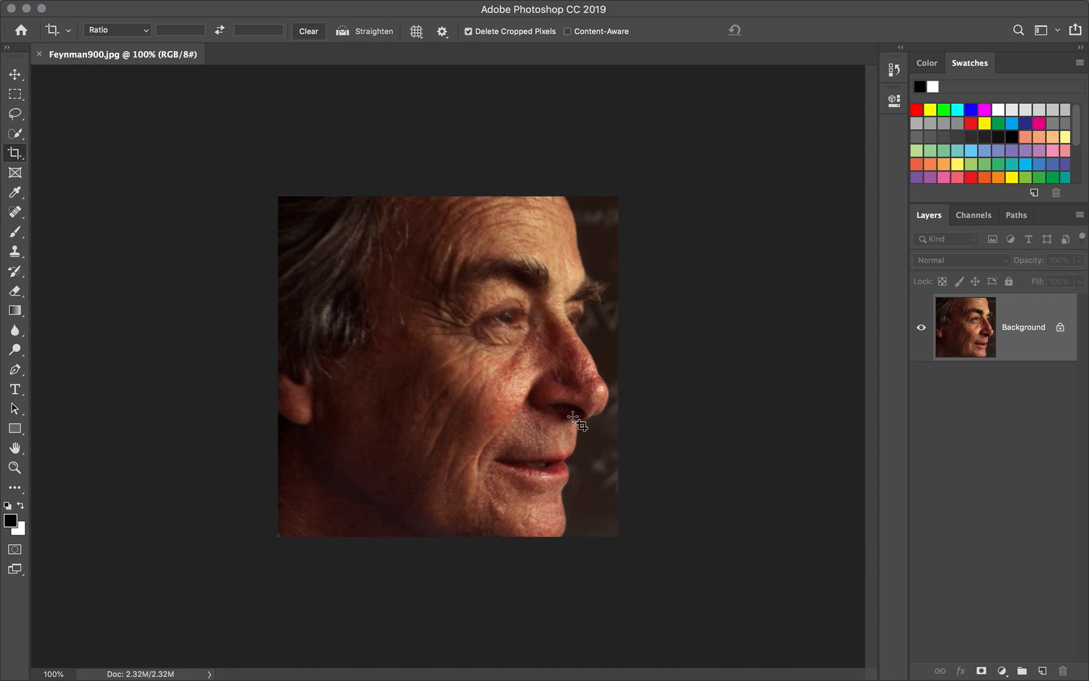
# Switch to the desktop, place Feynman900.raw just above Feynman900.jpg, and launch Audacity
pyautogui.hotkey('ctrl', 'Right')
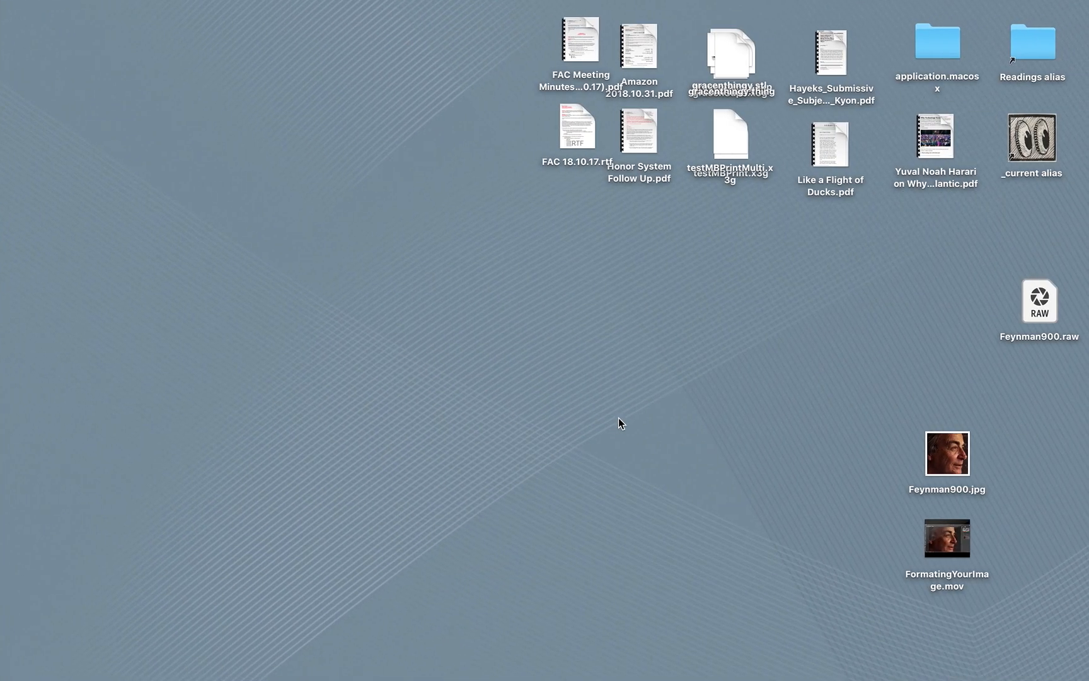
pyautogui.moveTo(1040, 303); pyautogui.dragTo(947, 368)
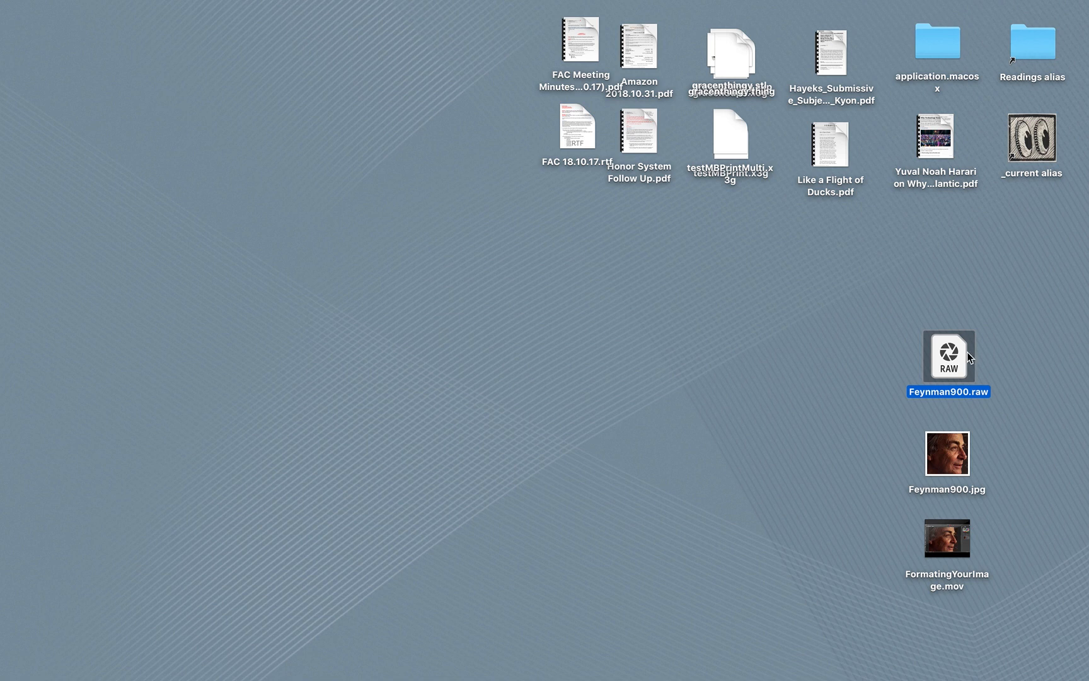
pyautogui.press('super+space')
pyautogui.write('qui')
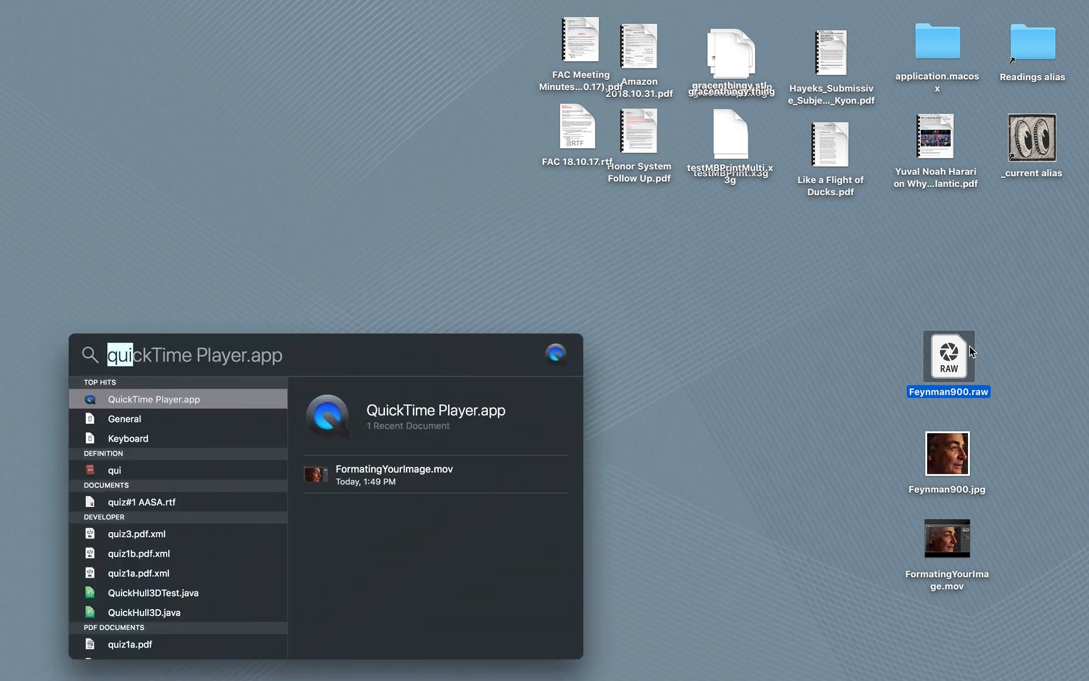
pyautogui.write('aud')
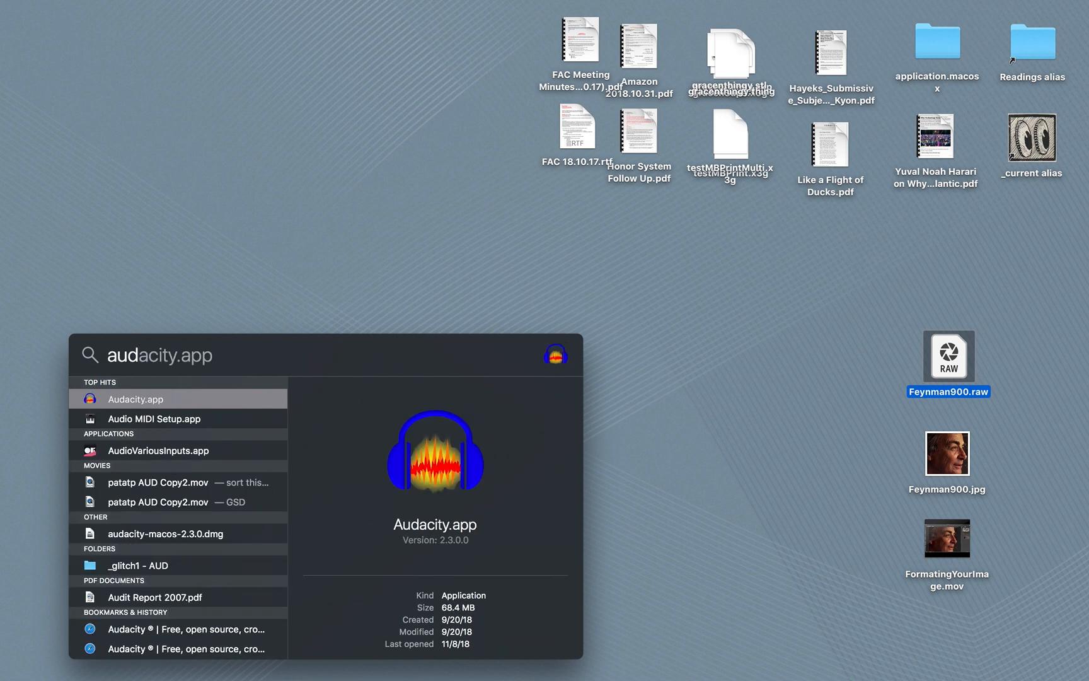
pyautogui.press('Return')
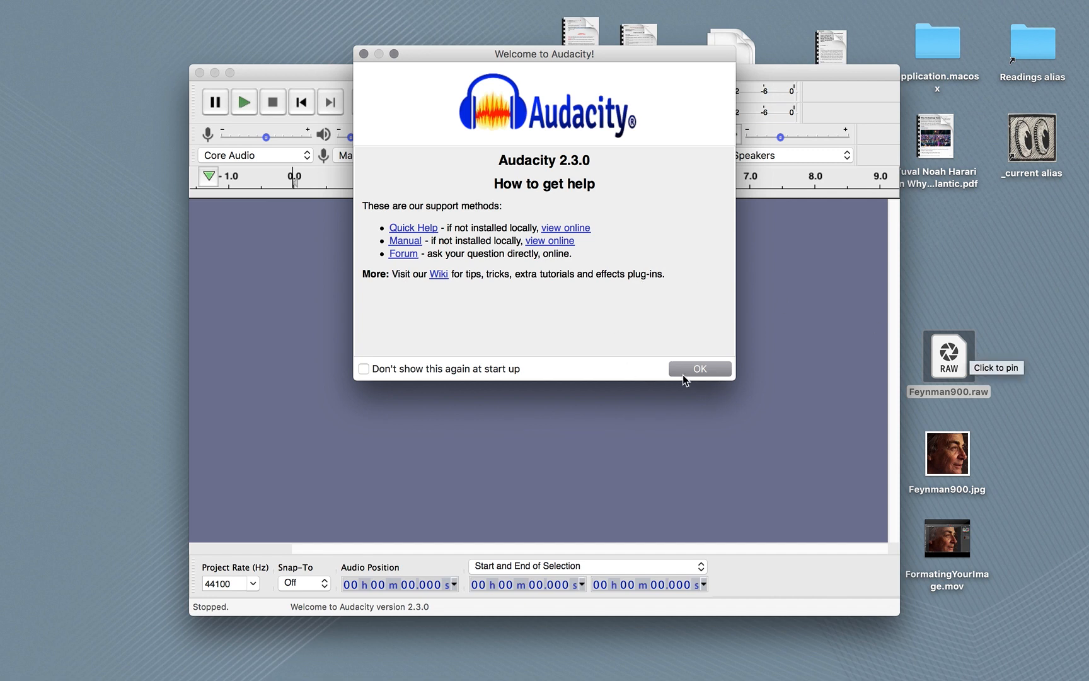
# Dismiss the welcome message so it no longer shows at start-up, and enlarge the Audacity window beside the Feynman900 files
pyautogui.click(372, 372)
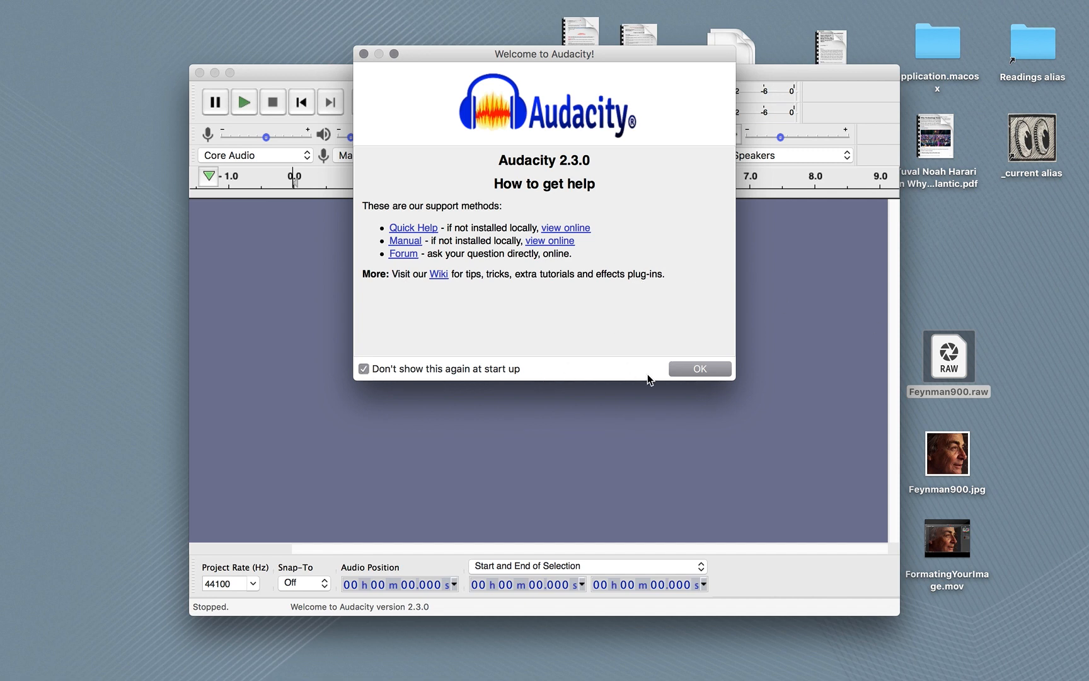
pyautogui.click(707, 371)
pyautogui.moveTo(449, 74); pyautogui.dragTo(263, 12)
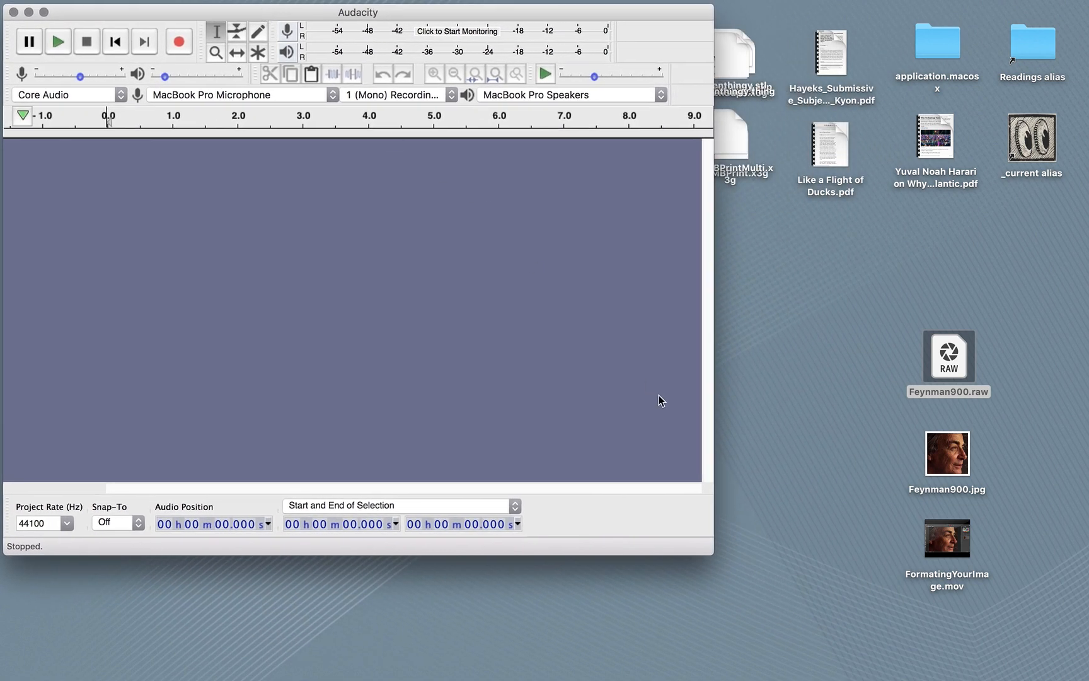
pyautogui.moveTo(713, 555); pyautogui.dragTo(886, 676)
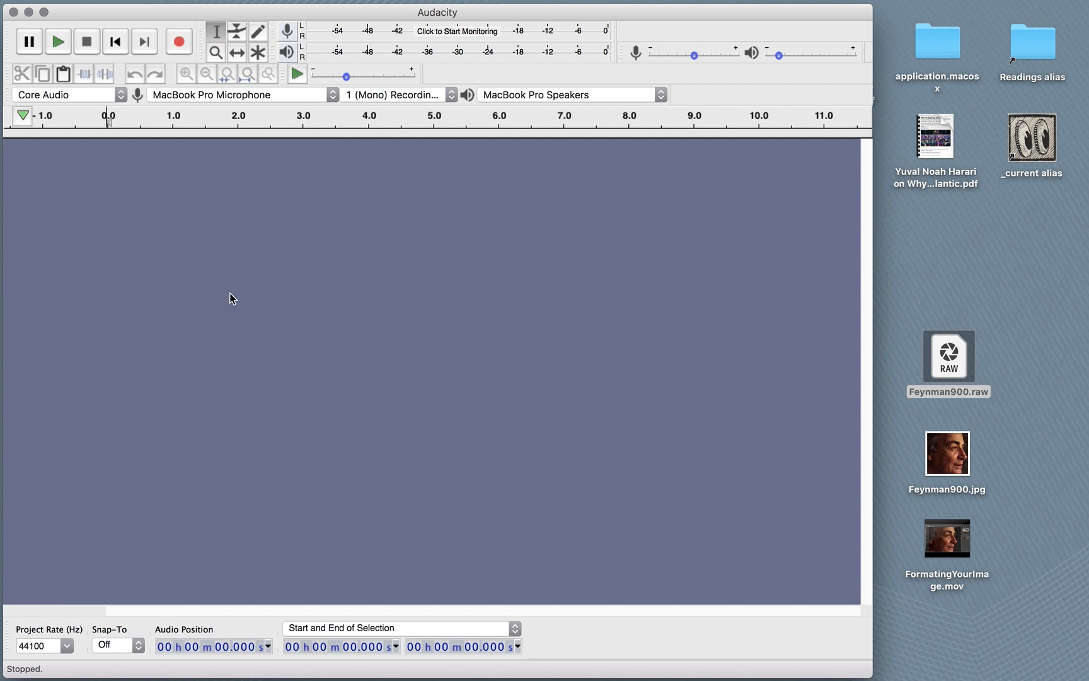
# Start a raw data import and open Feynman900.raw from the Desktop folder
pyautogui.moveTo(89, 6)
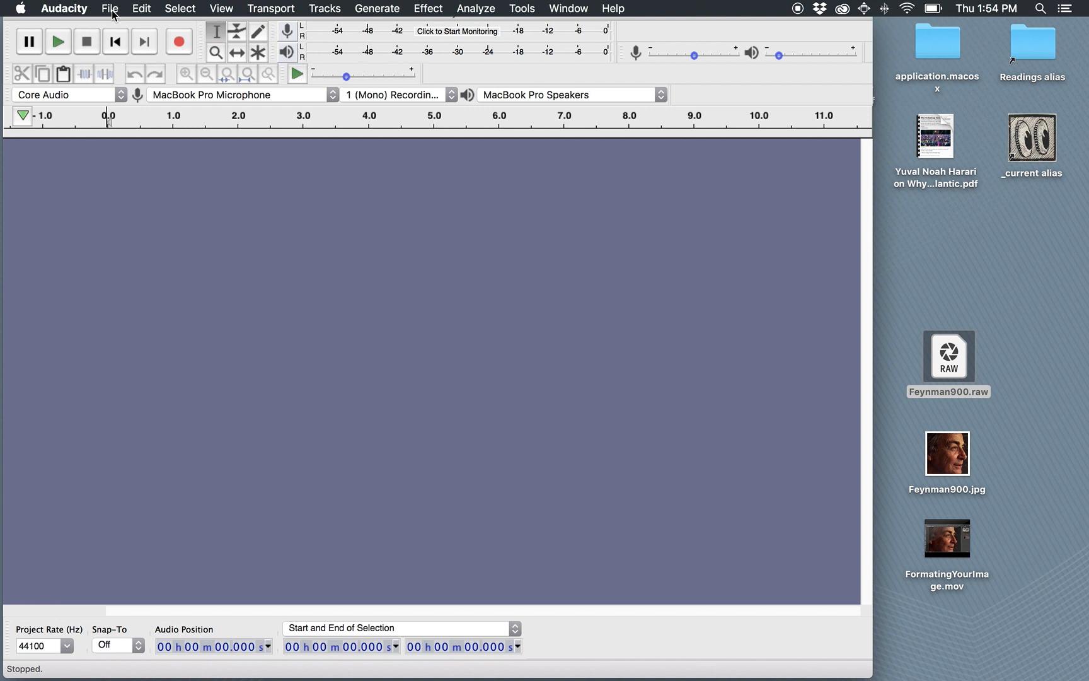
pyautogui.moveTo(103, 8); pyautogui.dragTo(101, 11)
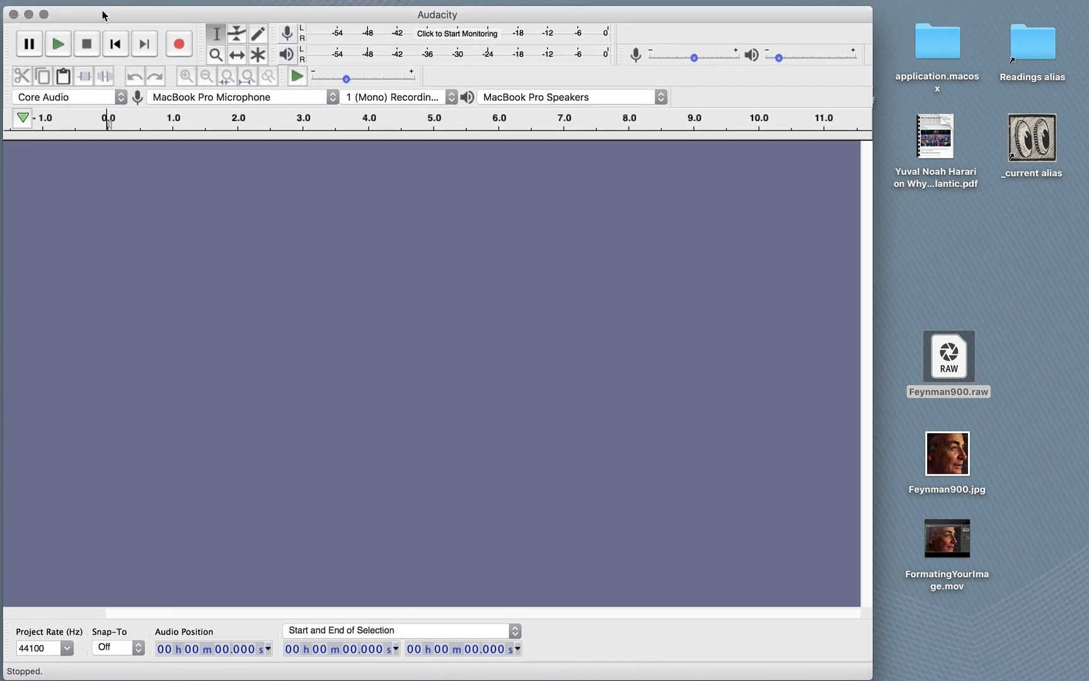
pyautogui.moveTo(108, 3)
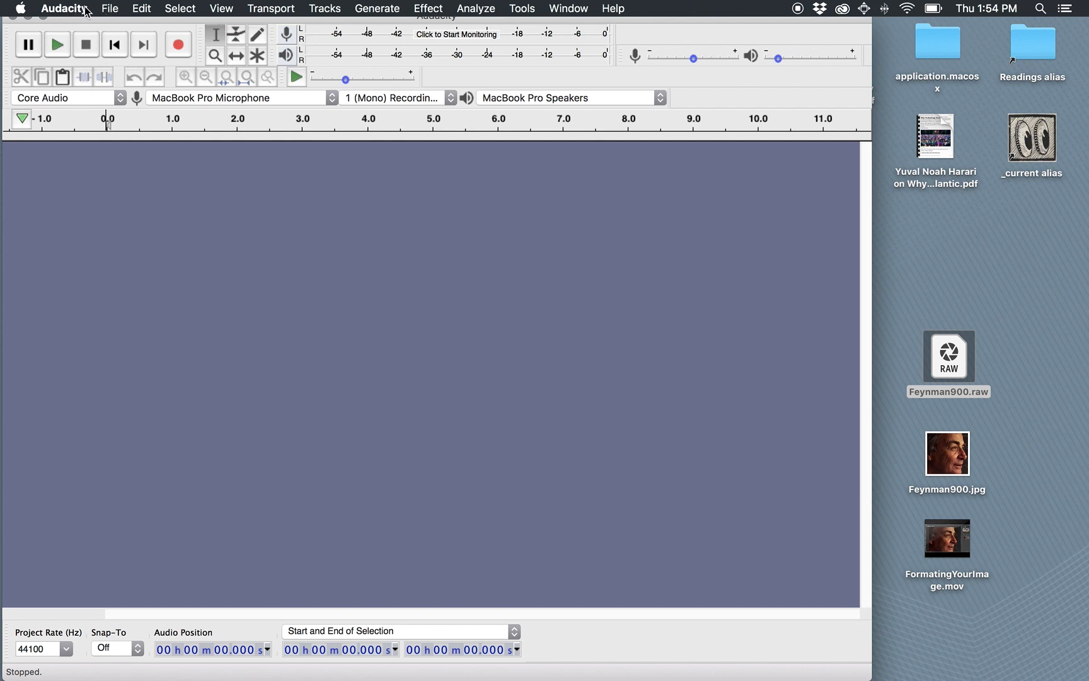
pyautogui.click(113, 10)
pyautogui.moveTo(128, 136)
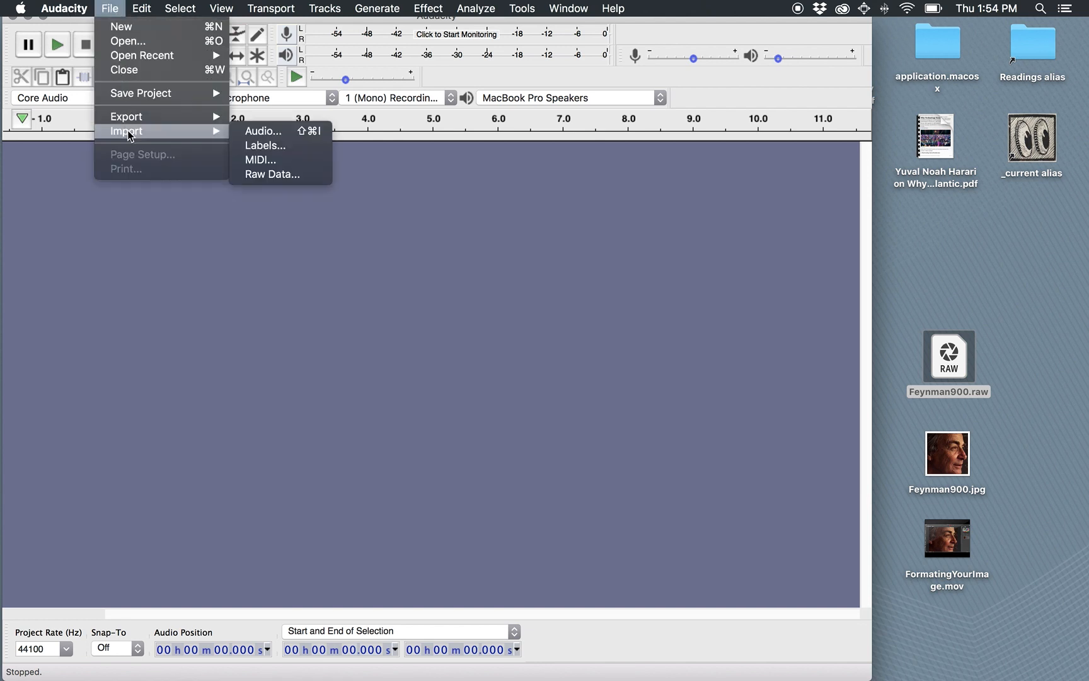
pyautogui.click(281, 175)
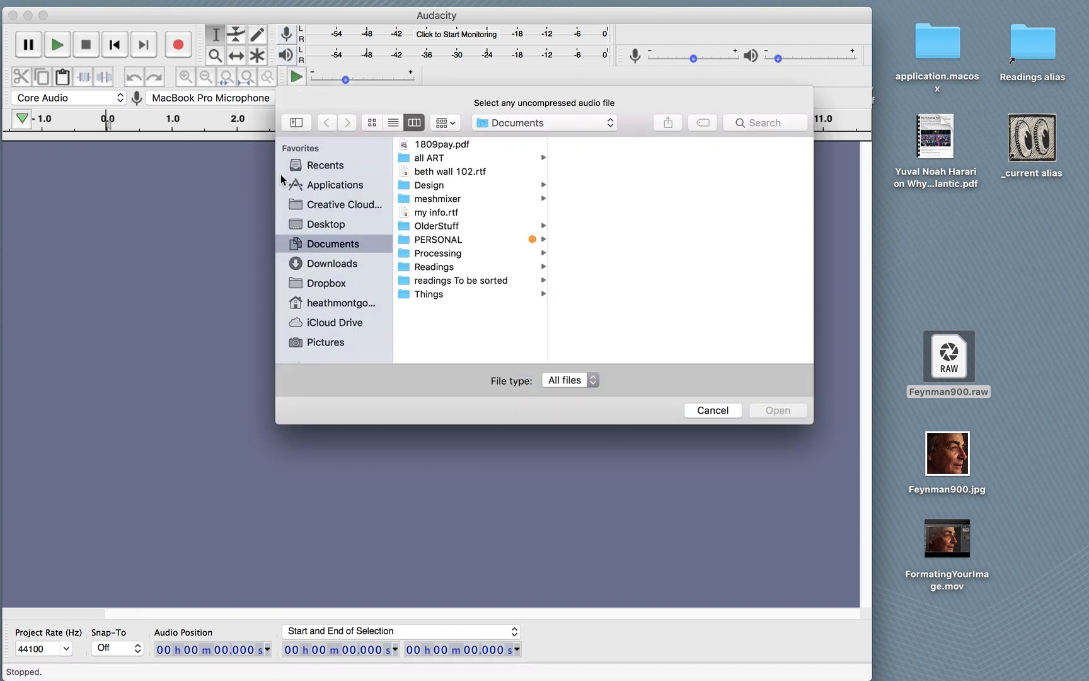
pyautogui.click(322, 225)
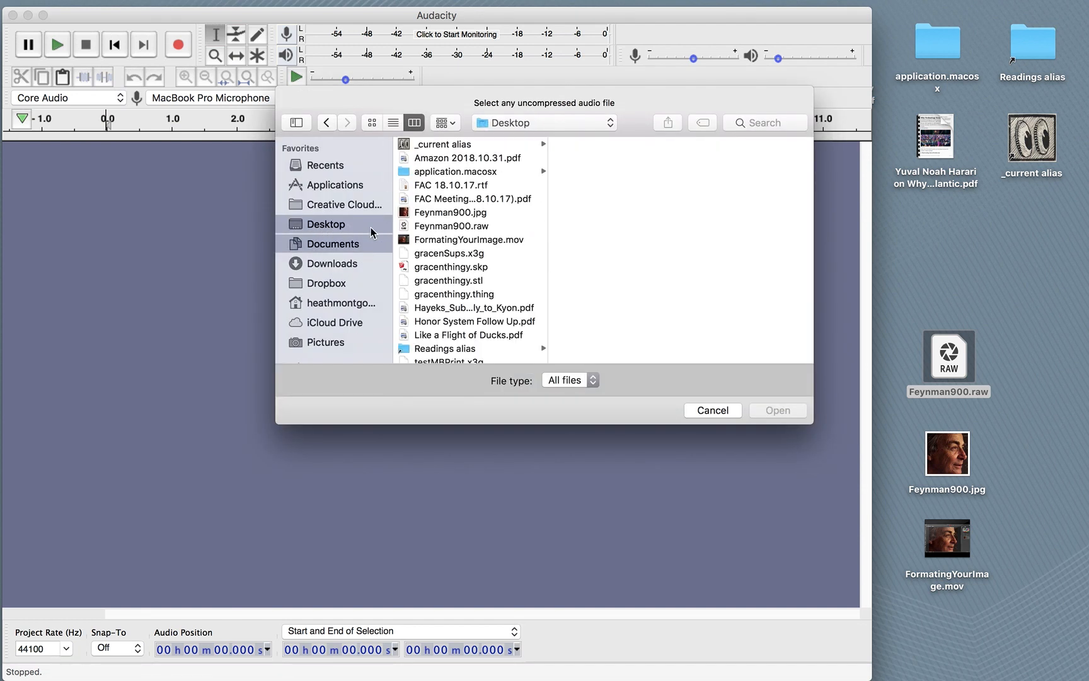
pyautogui.click(435, 227)
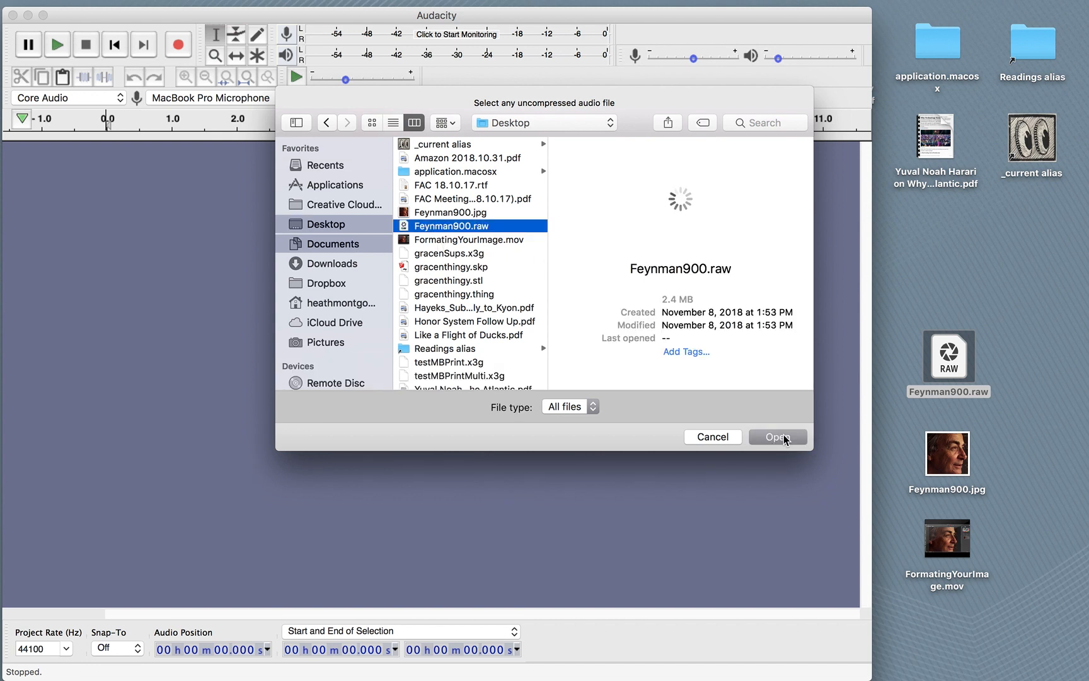
pyautogui.click(777, 437)
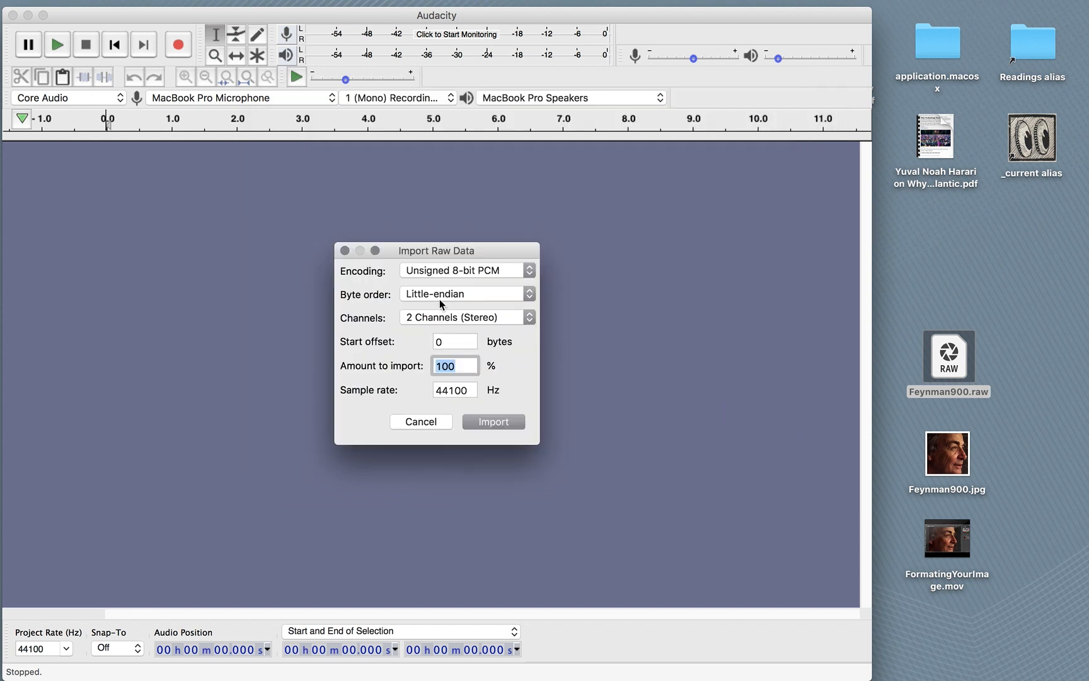
# Set the raw data encoding to U-Law and import the file
pyautogui.moveTo(421, 256); pyautogui.dragTo(349, 216)
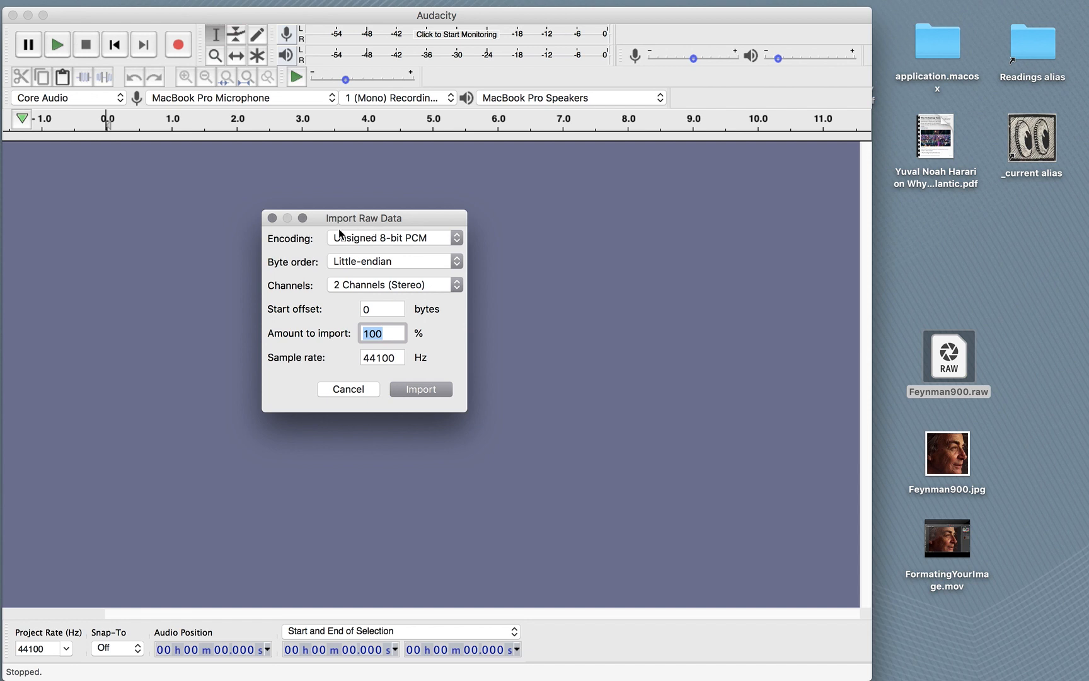
pyautogui.moveTo(316, 216); pyautogui.dragTo(365, 210)
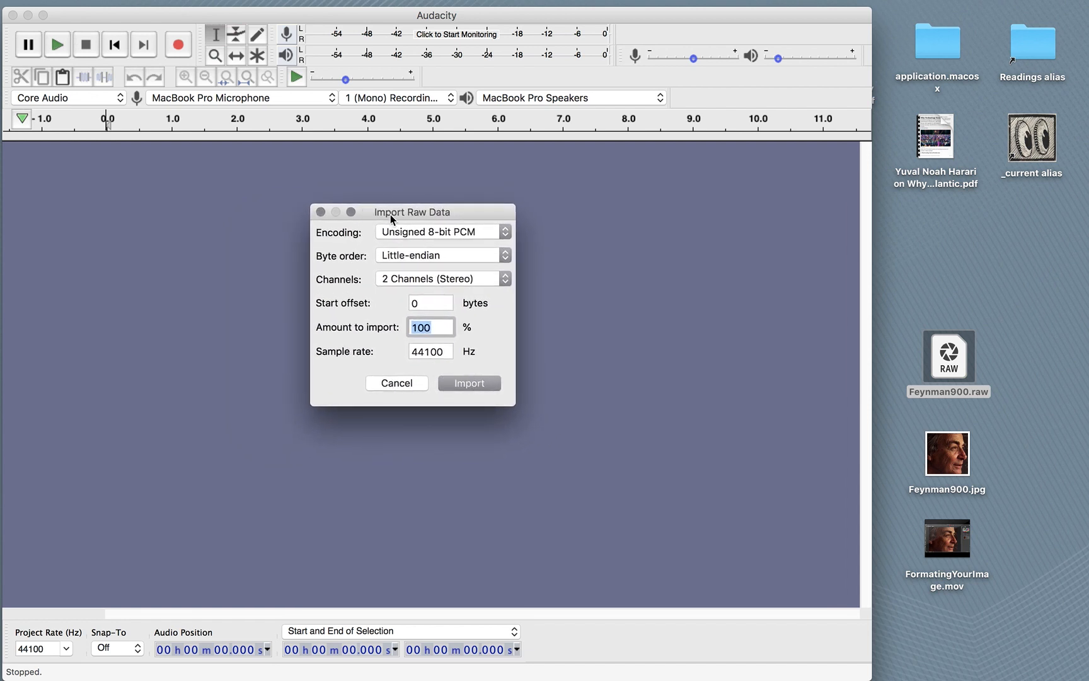
pyautogui.click(414, 236)
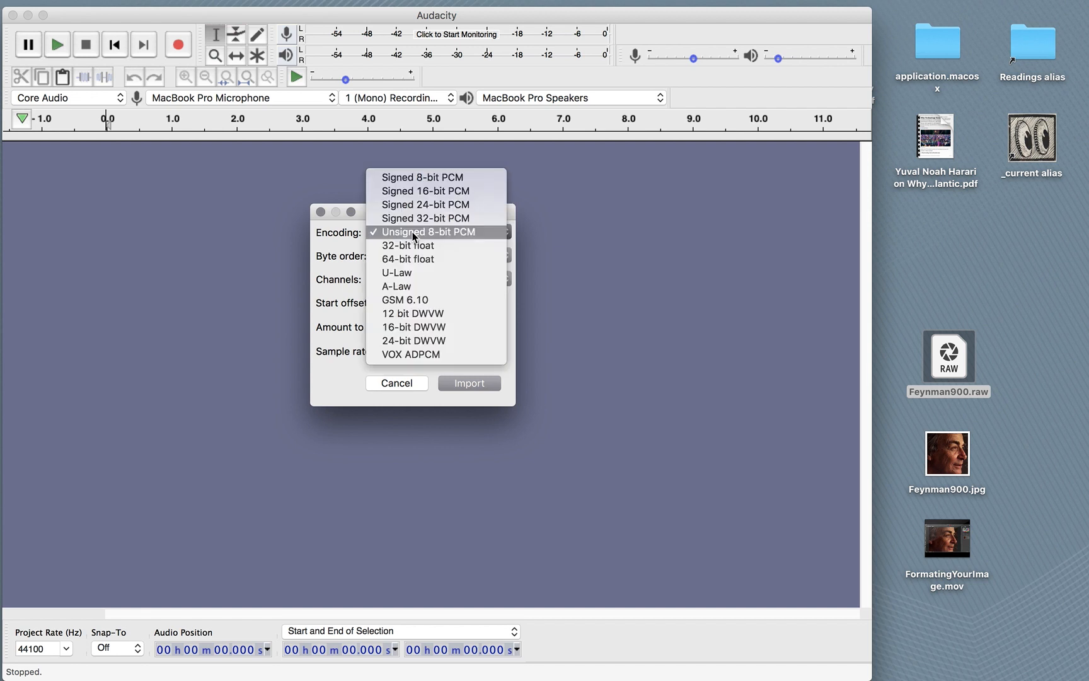
pyautogui.click(407, 278)
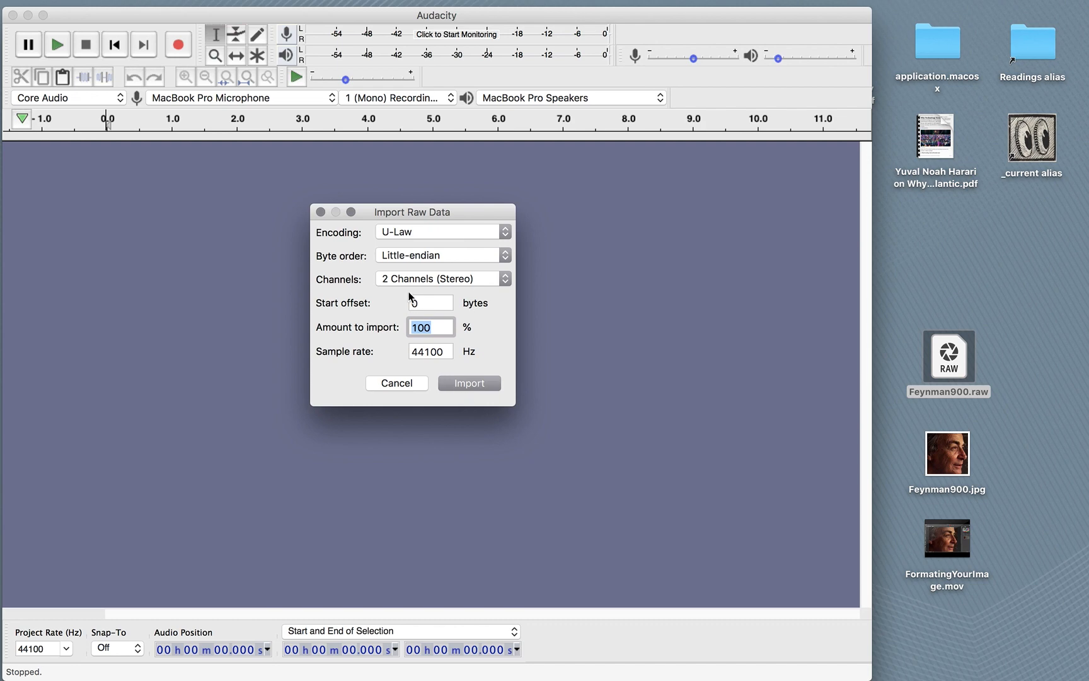
pyautogui.click(470, 383)
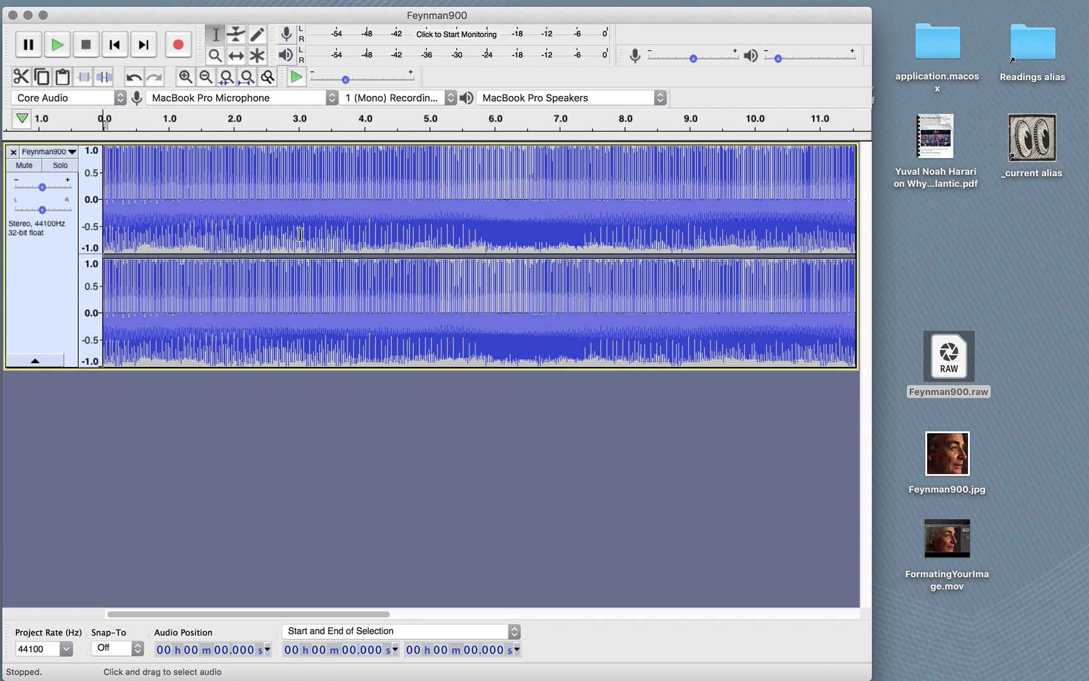
# Play the imported Feynman900 track from the start and stop it after about 7 seconds
pyautogui.click(58, 45)
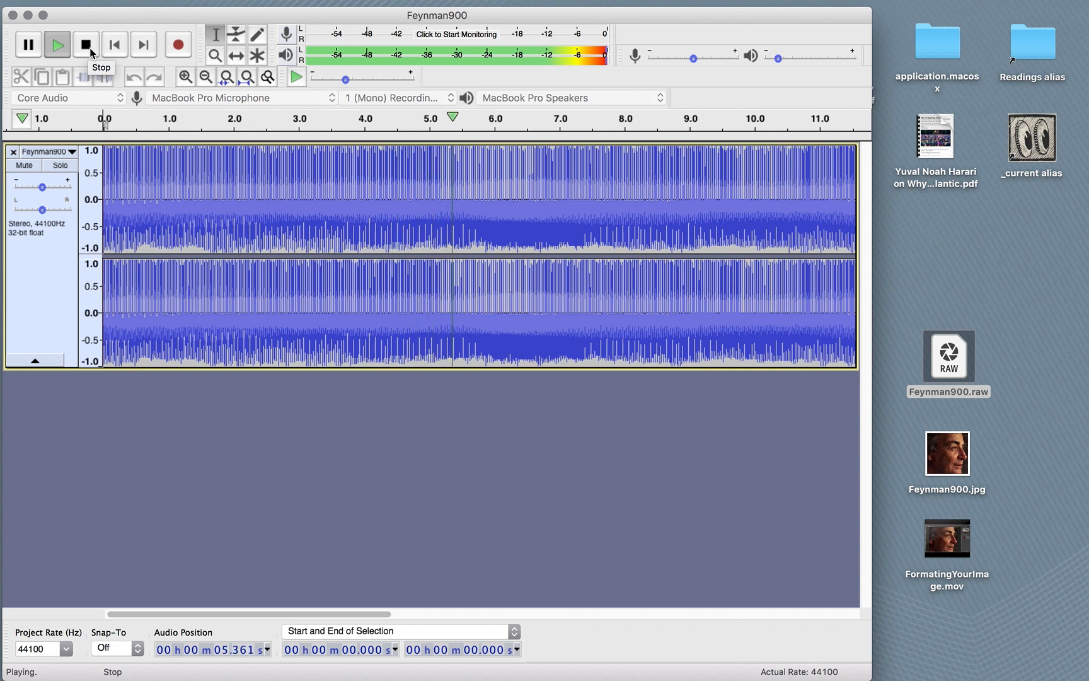
pyautogui.click(88, 45)
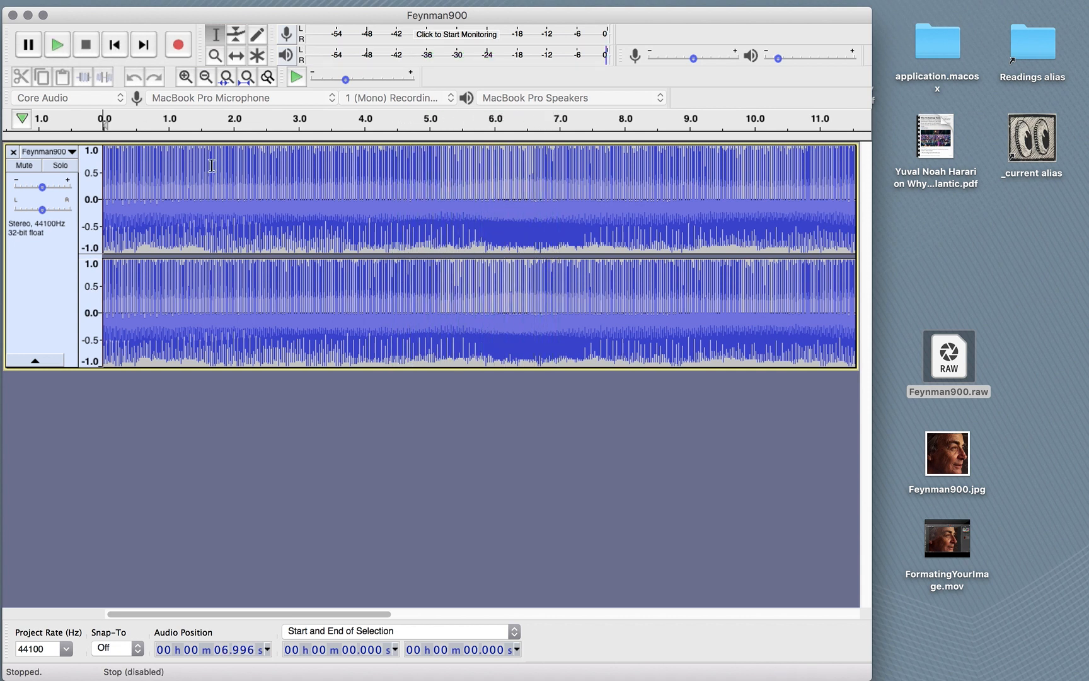